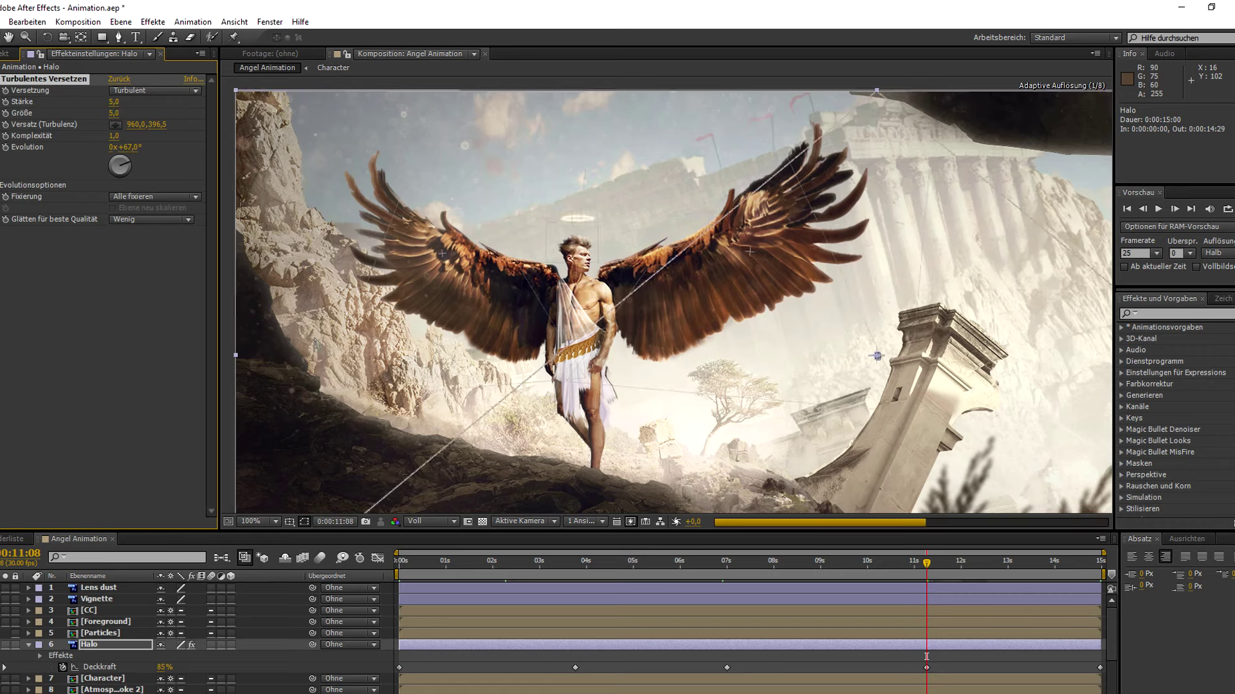
# Step: Confirm the Halo layer's name in the Angel Animation composition
pyautogui.press('Return')
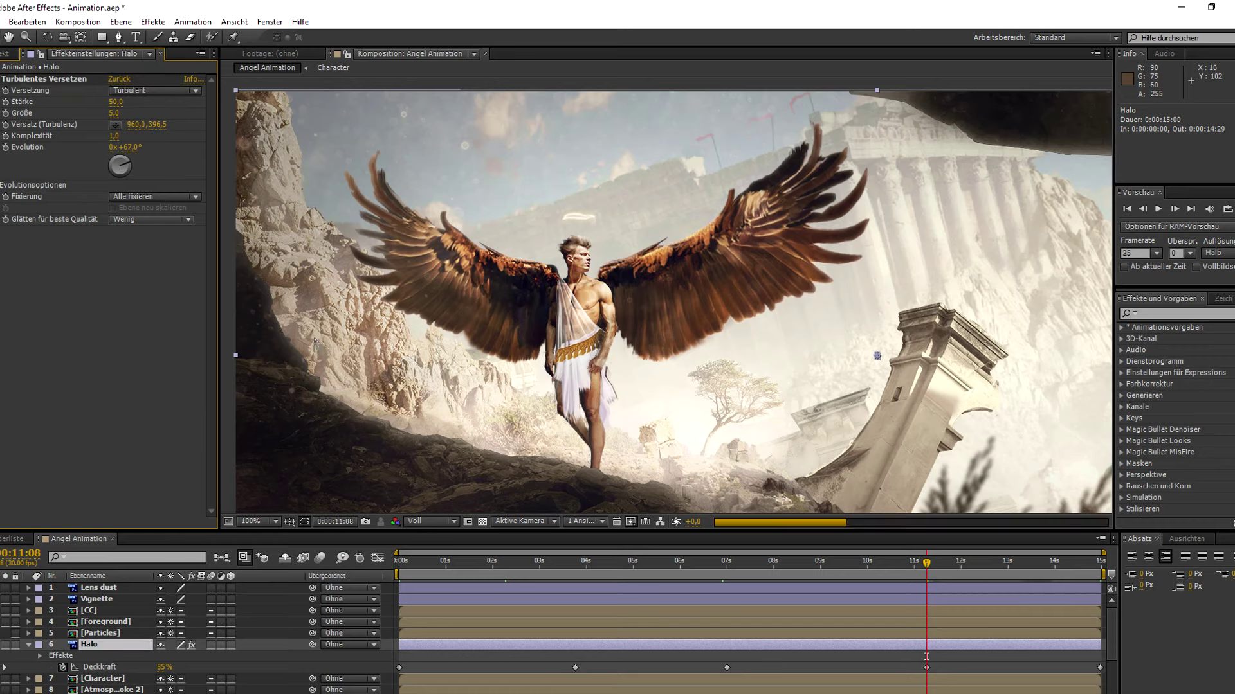